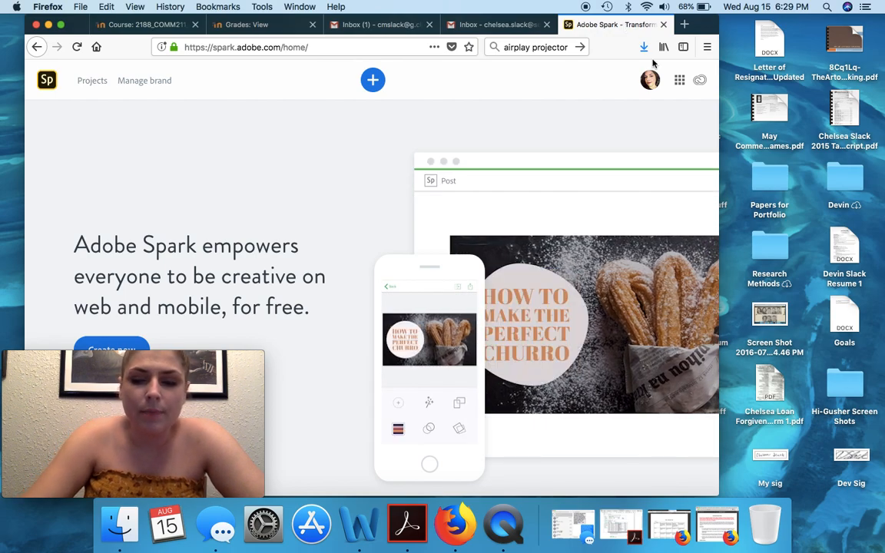
Review the task description and directions in the Introduction Spark Video assignment document, and put the document away
left_click(718, 513)
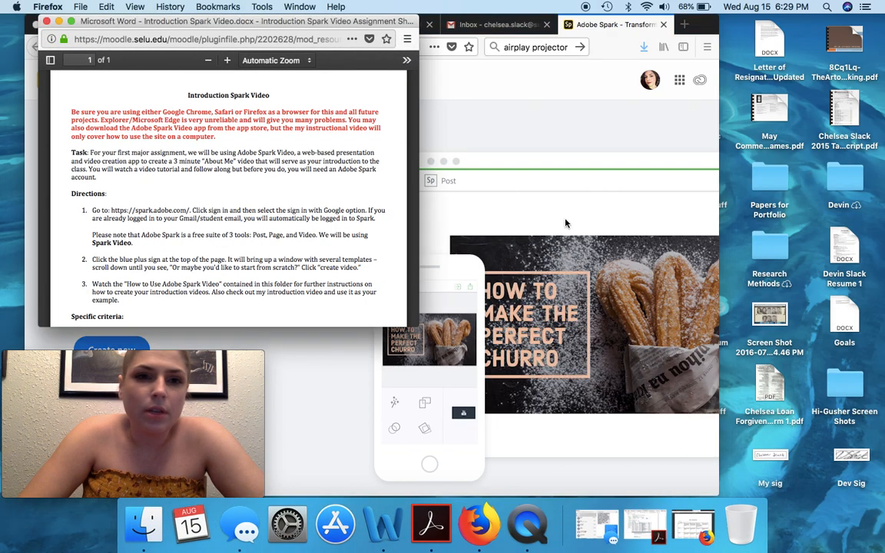
scroll(273, 168, "down", 2)
scroll(273, 169, "up", 3)
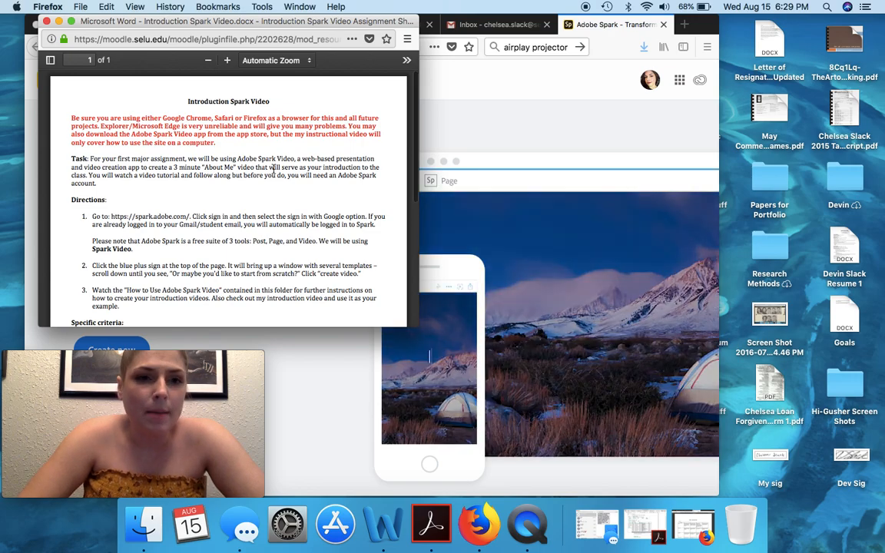
scroll(273, 171, "down", 3)
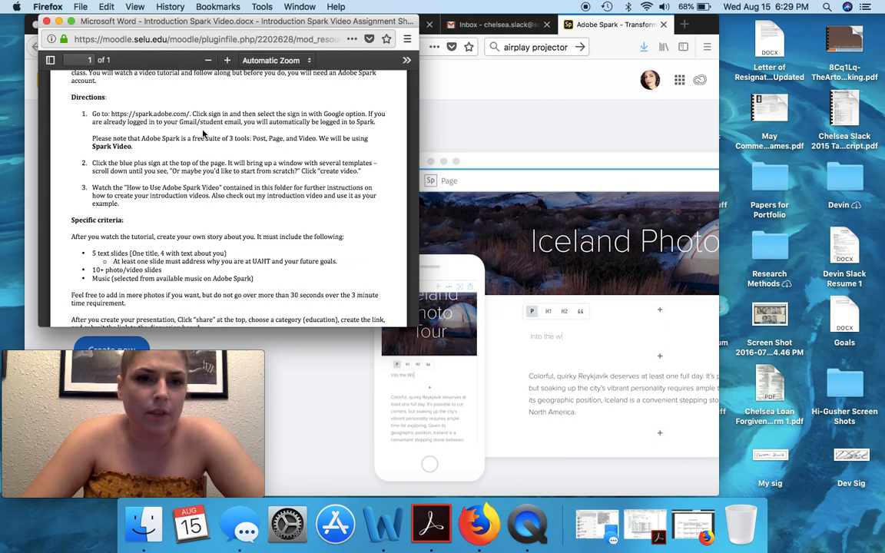
left_click(59, 21)
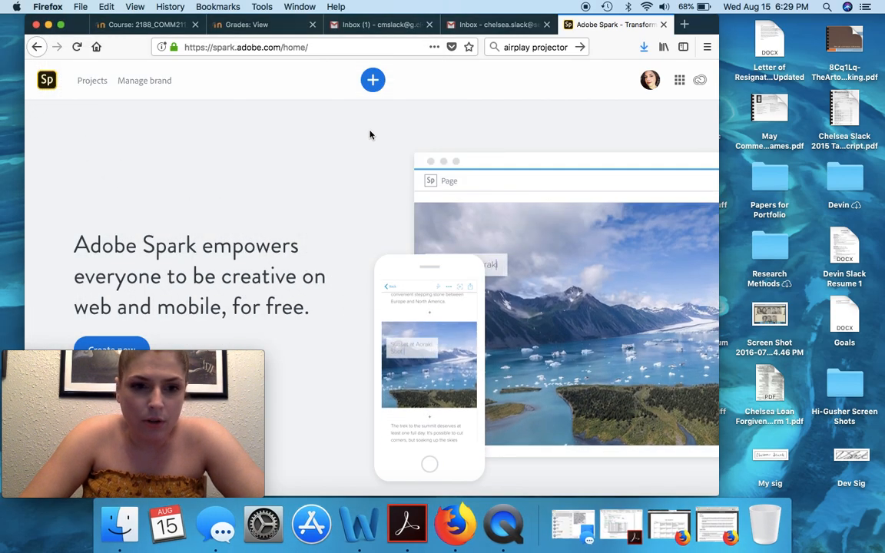
Start a new project and choose to create a video under the start-from-scratch options below the templates
left_click(374, 81)
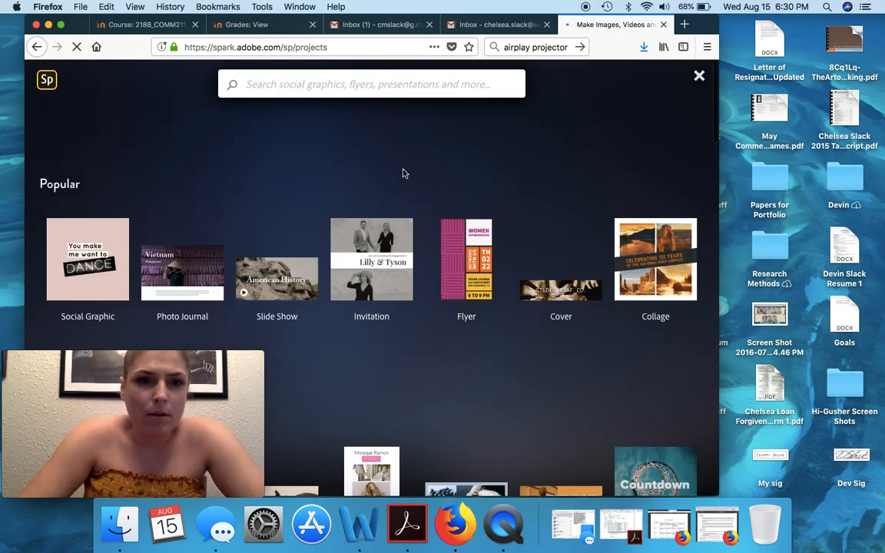
scroll(560, 234, "down", 3)
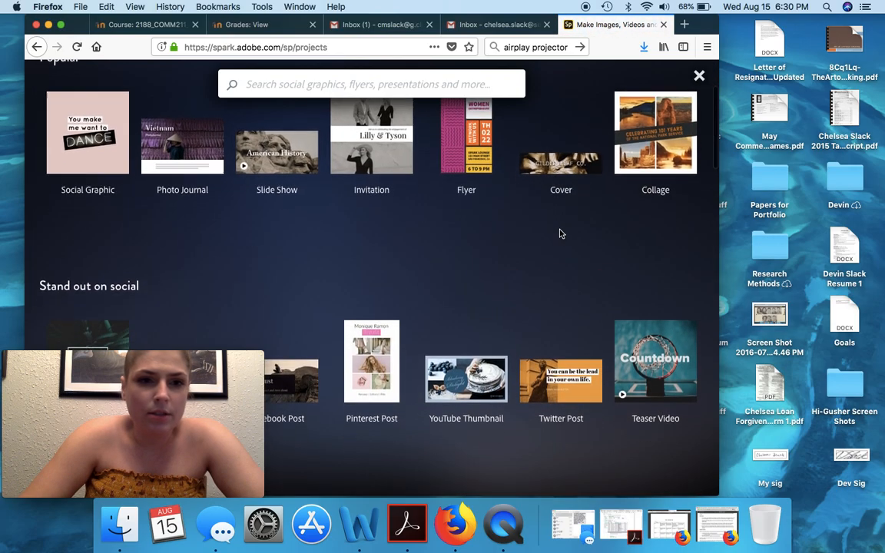
scroll(560, 233, "up", 2)
scroll(559, 234, "down", 4)
scroll(560, 233, "down", 12)
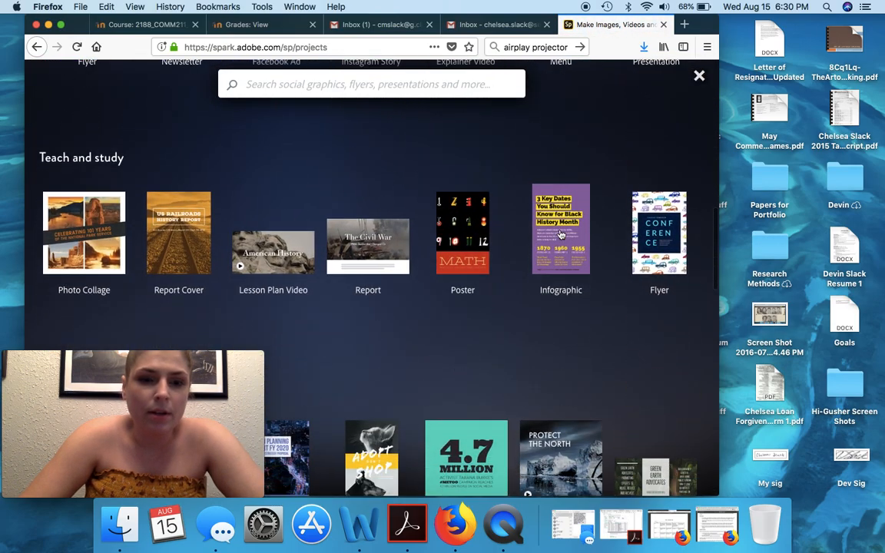
scroll(560, 234, "down", 8)
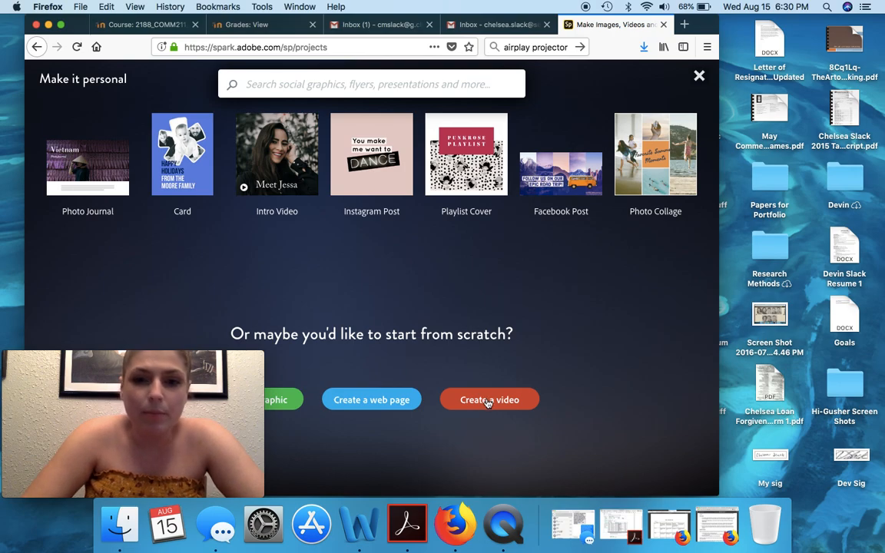
left_click(487, 400)
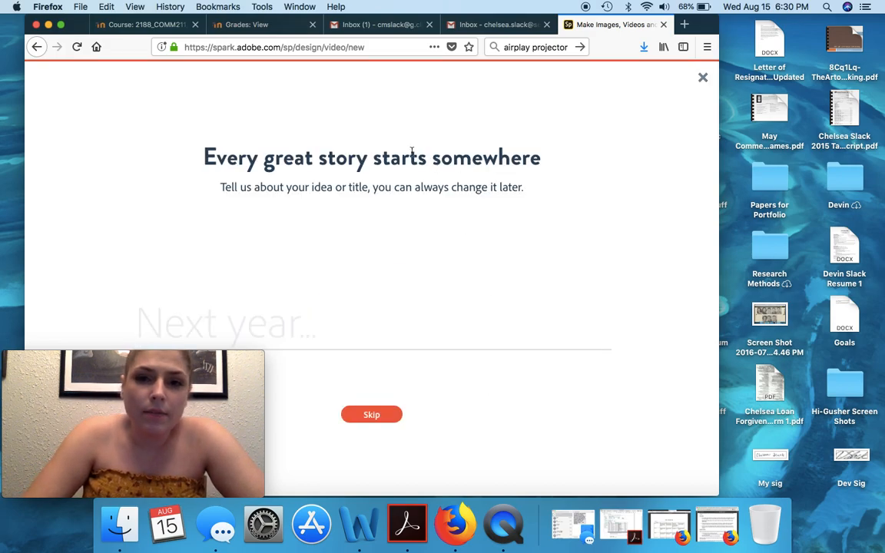
Title the video "About Me - Student Name" and start it from scratch instead of using a story template
triple_click(352, 163)
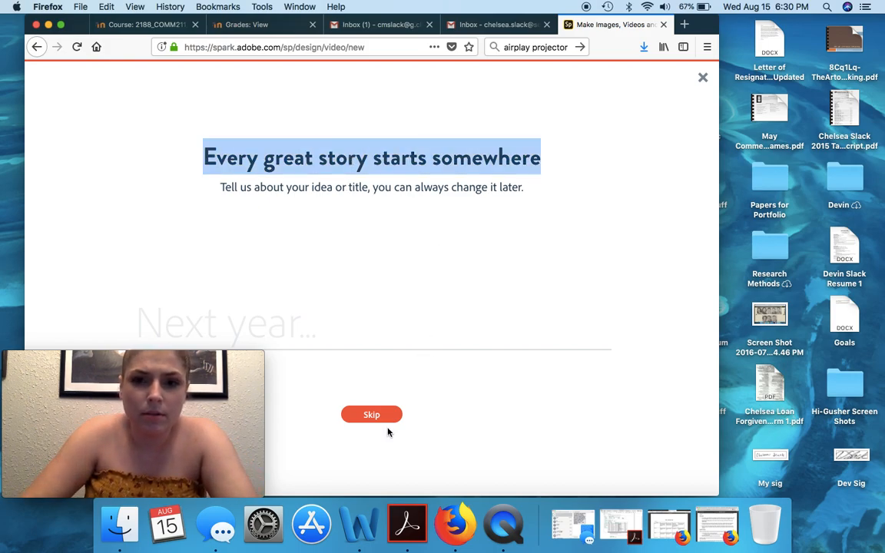
left_click(397, 185)
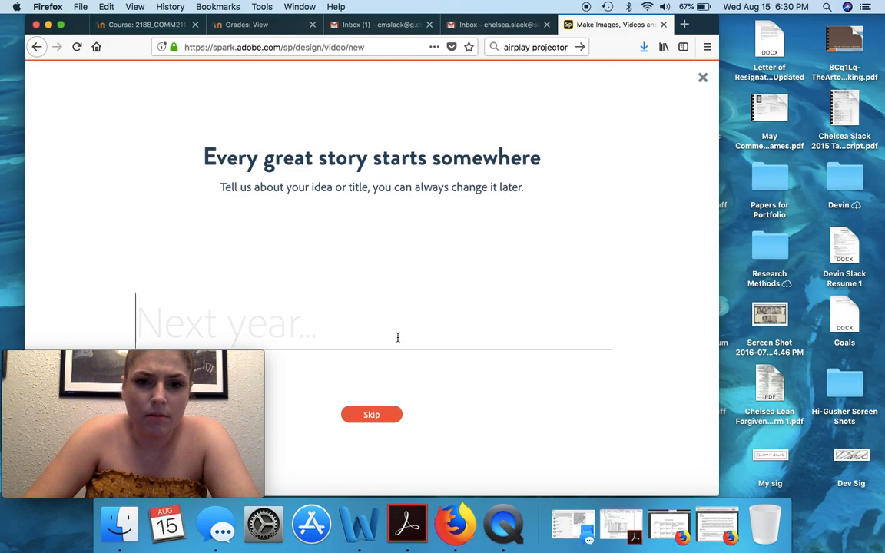
type("About Me")
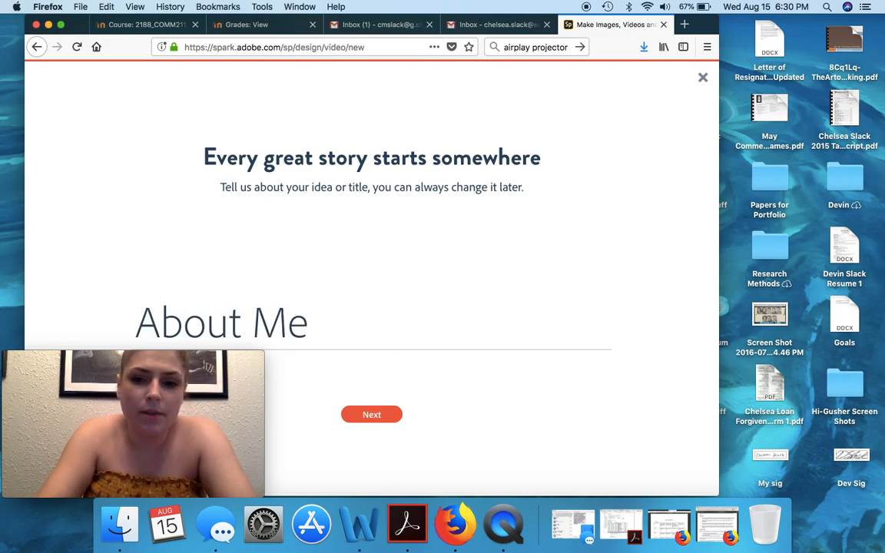
type(" - Student Name")
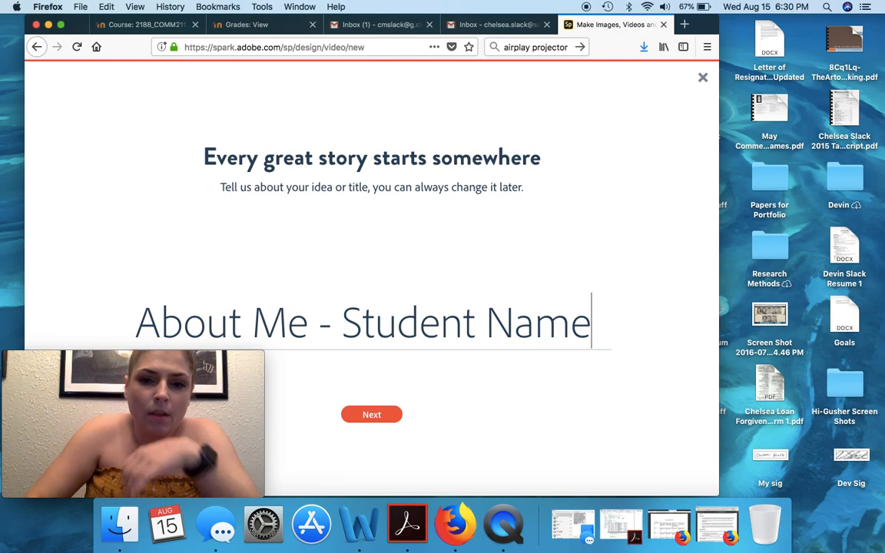
left_click(380, 418)
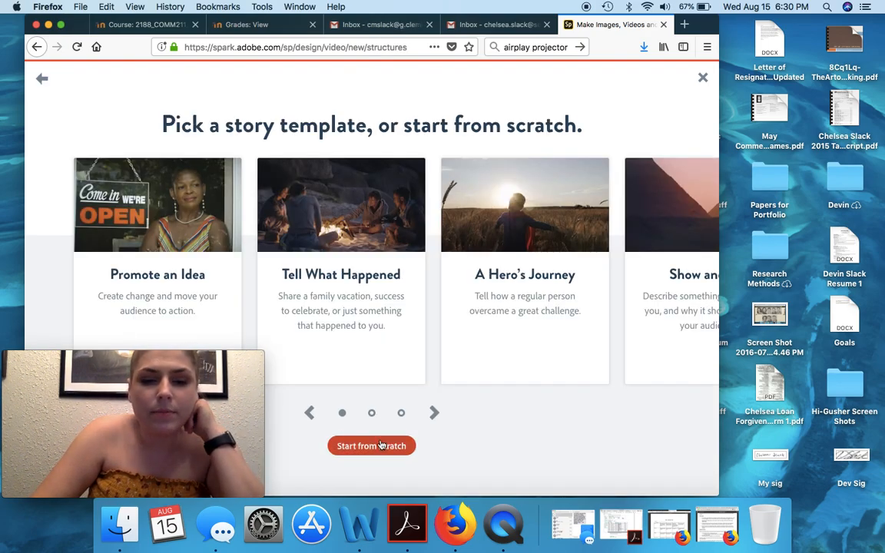
mouse_move(354, 302)
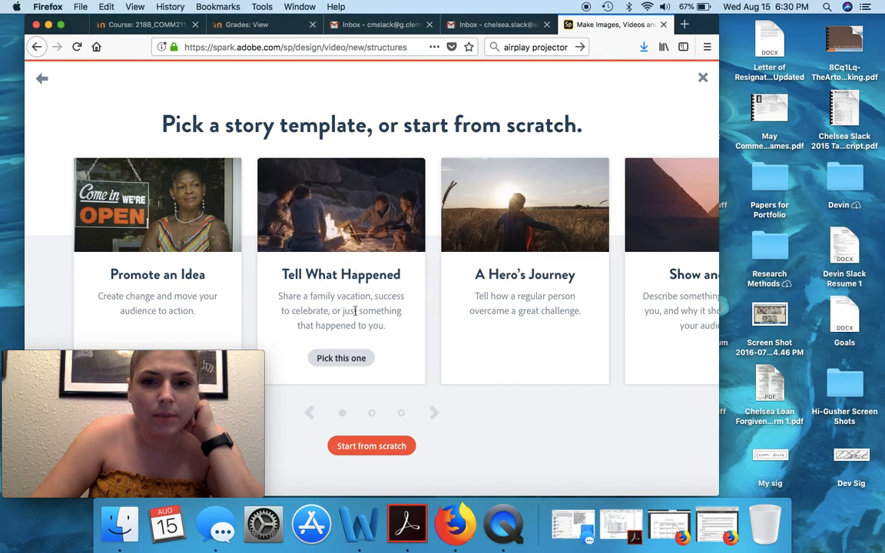
left_click(372, 445)
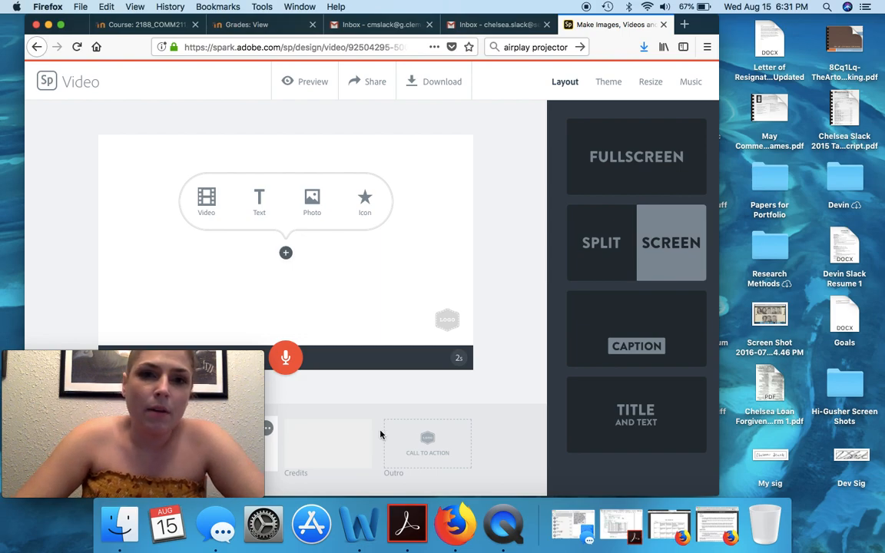
Apply the Fullscreen layout to the first slide and look at the available photo sources for it
left_click_drag(707, 25, 881, 6)
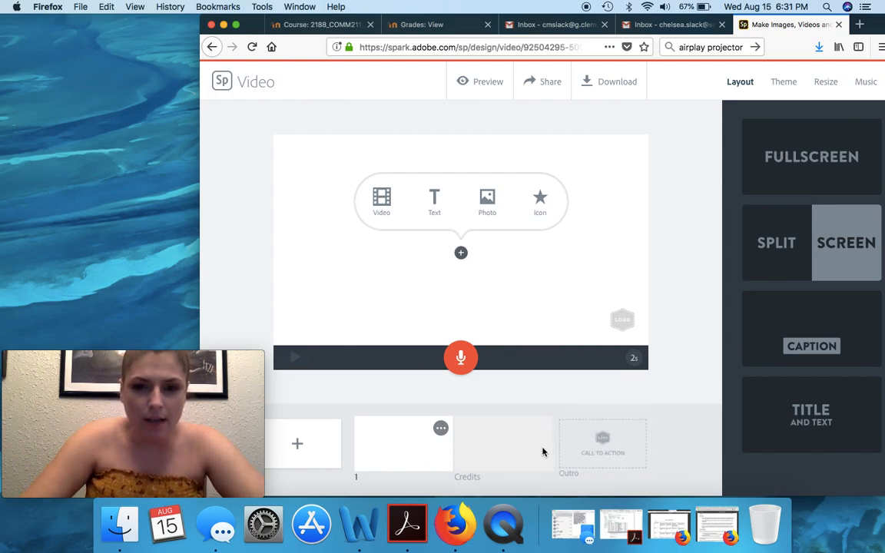
left_click(650, 418)
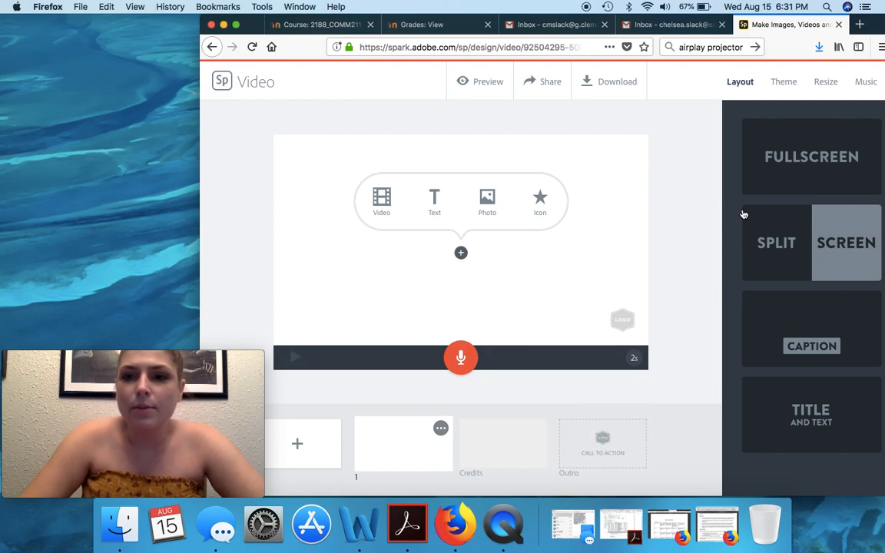
left_click(793, 166)
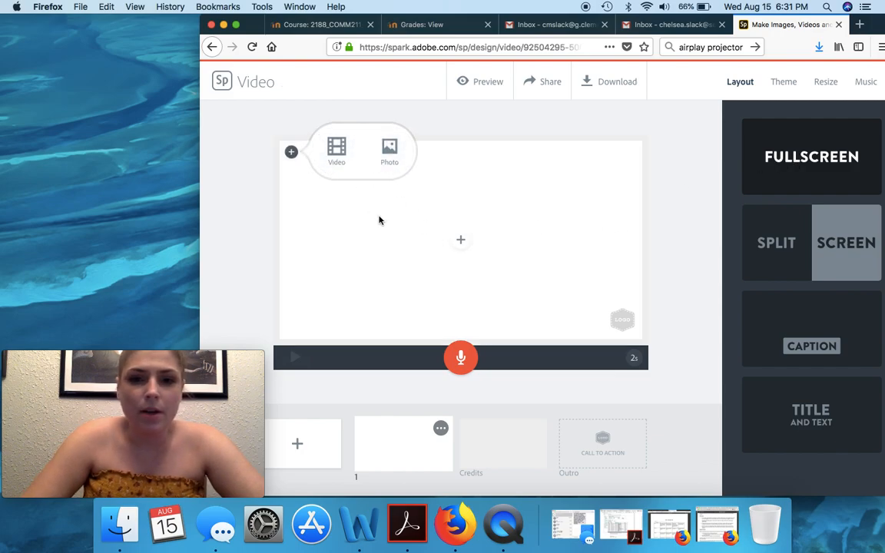
left_click(390, 160)
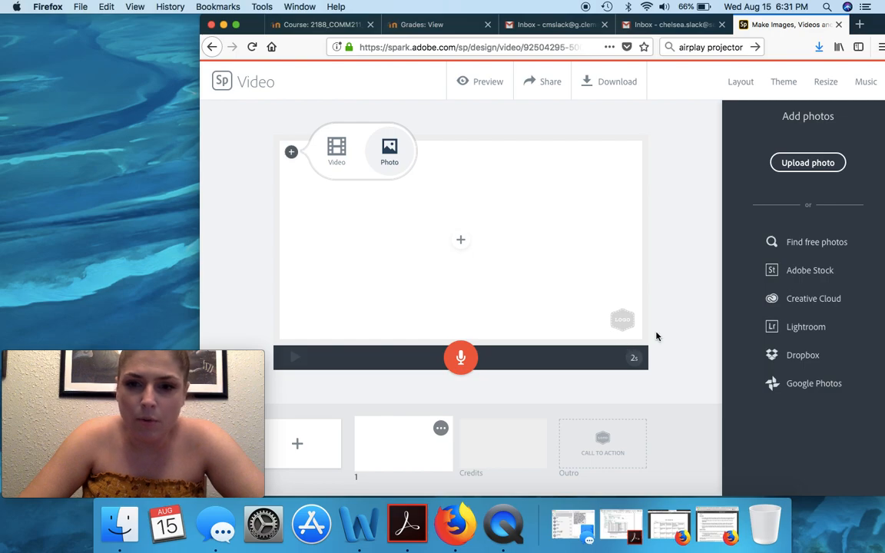
left_click(740, 81)
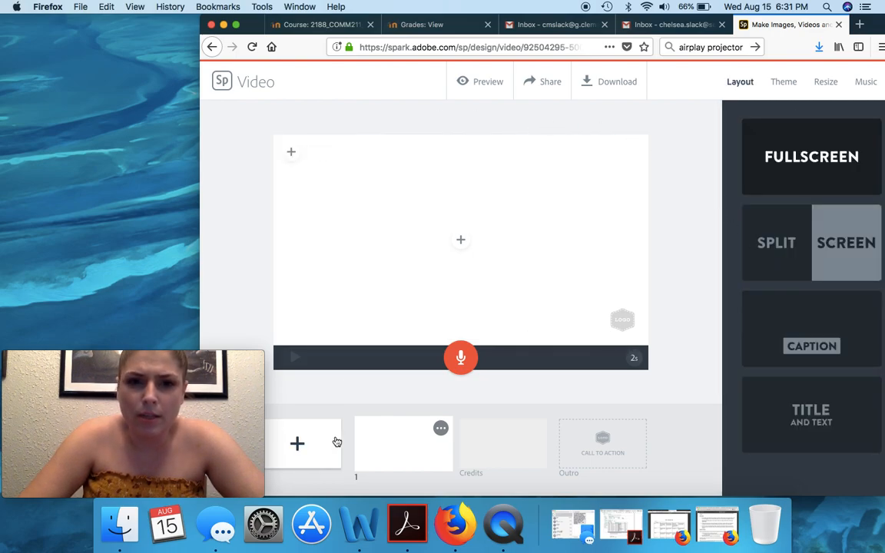
Try the Focus and Flair themes, browse the remaining themes, and apply Focus to the video
left_click(789, 89)
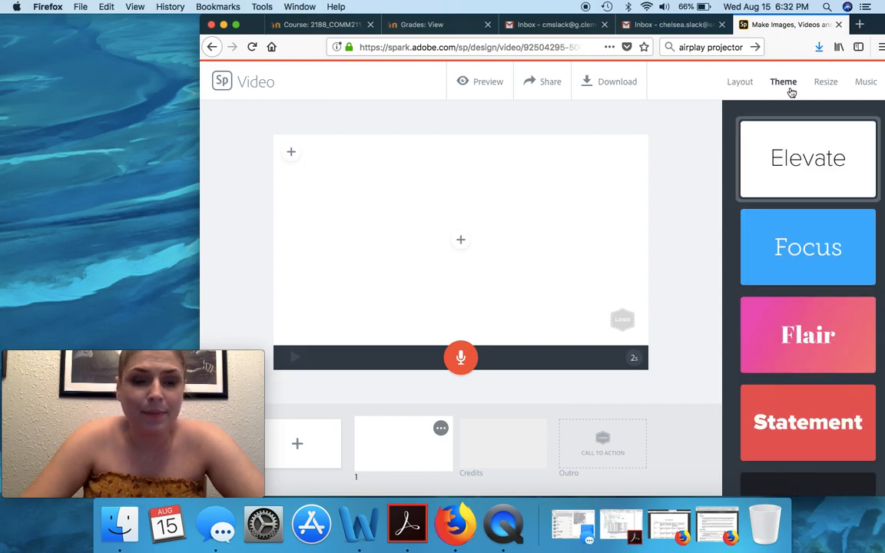
left_click(814, 235)
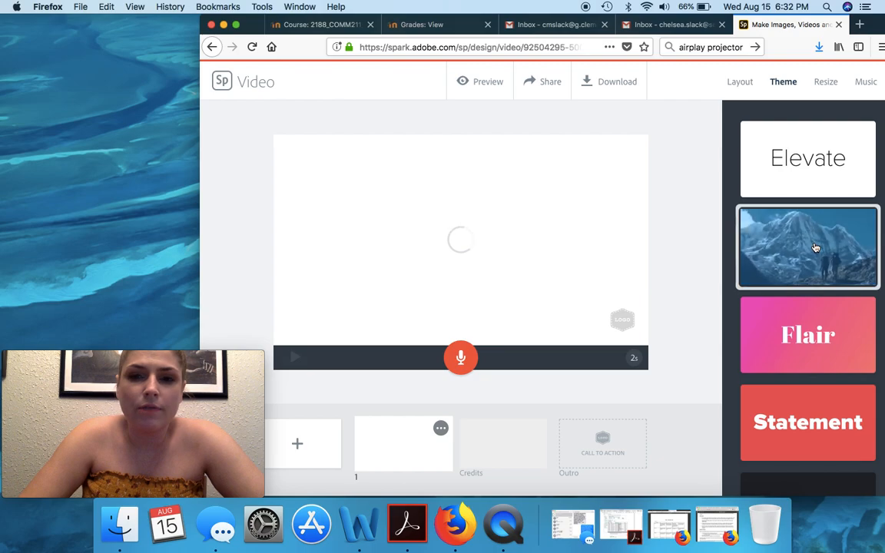
left_click(808, 328)
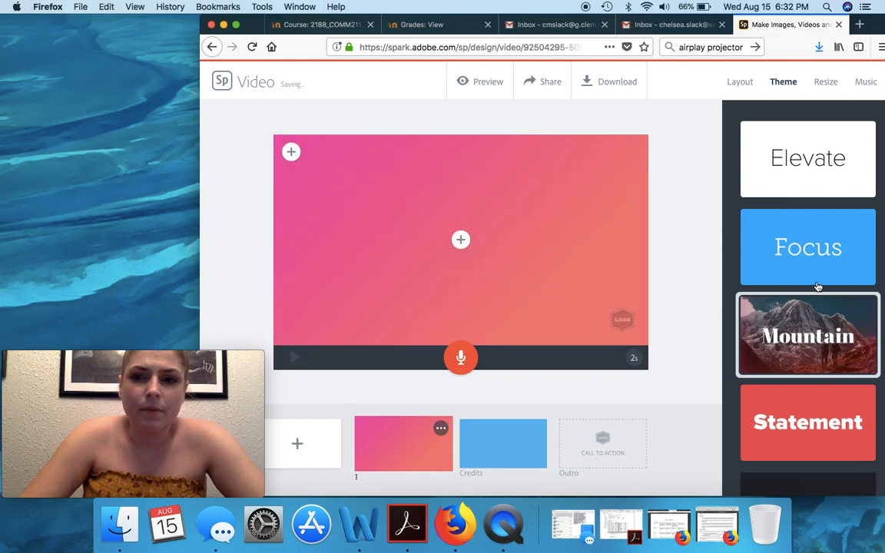
scroll(791, 408, "down", 5)
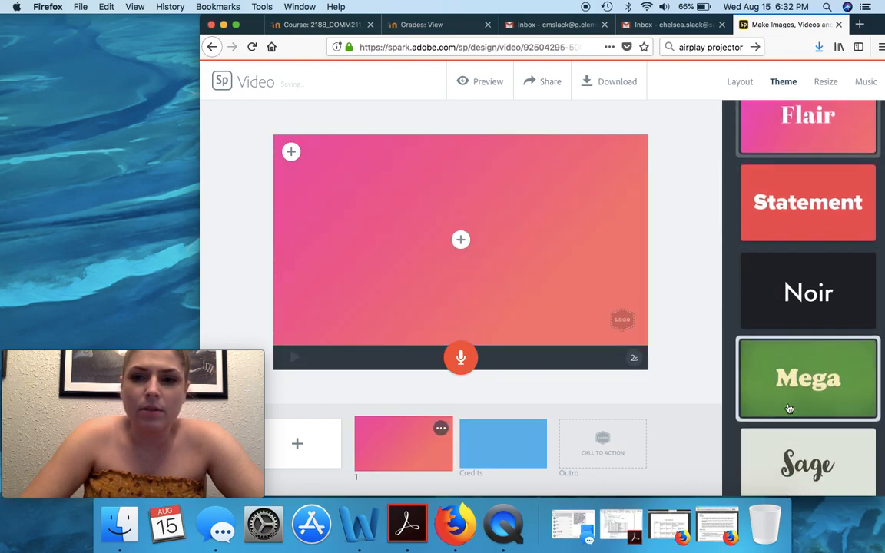
scroll(789, 408, "down", 3)
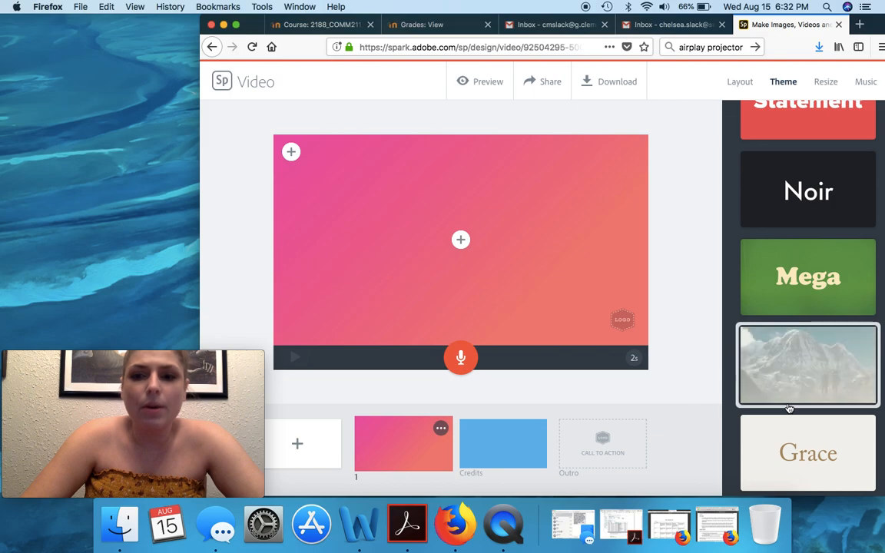
scroll(793, 445, "up", 5)
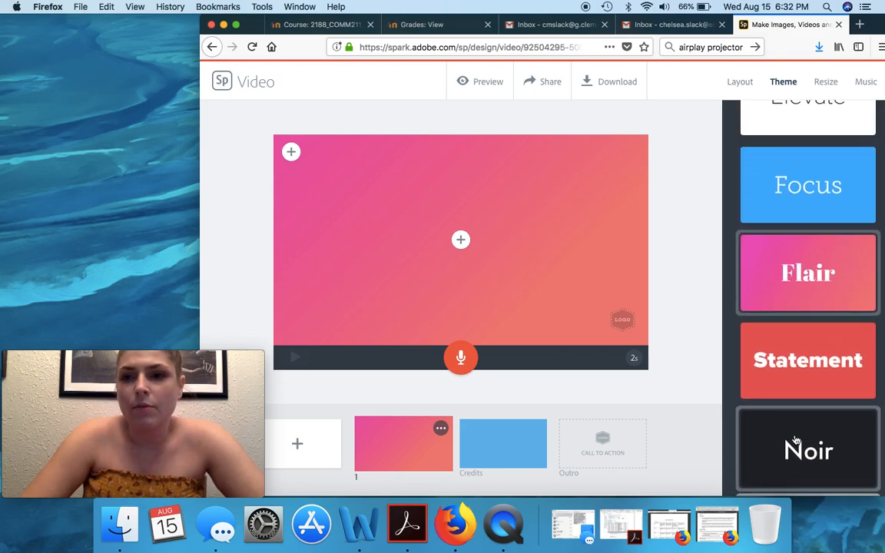
scroll(791, 423, "up", 2)
left_click(759, 264)
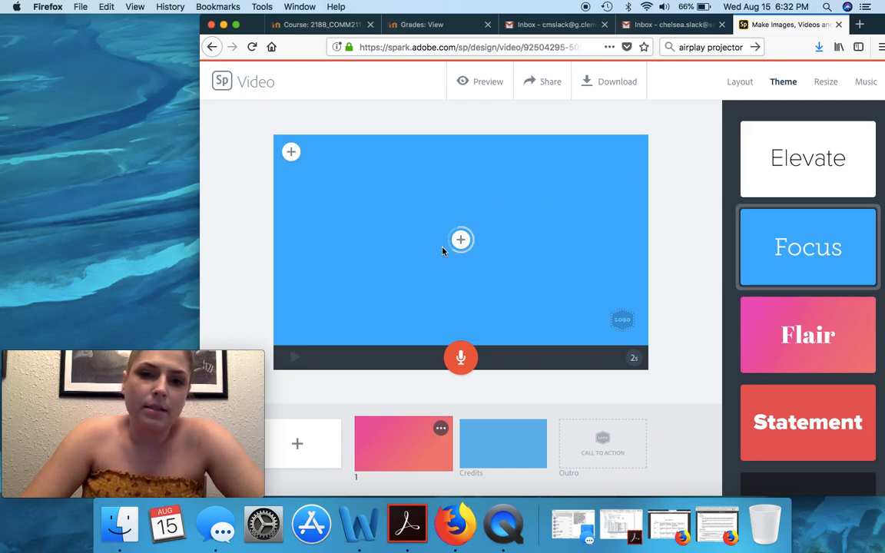
Add title text to the first slide reading "All about" with the student's full name on a second line
left_click(461, 241)
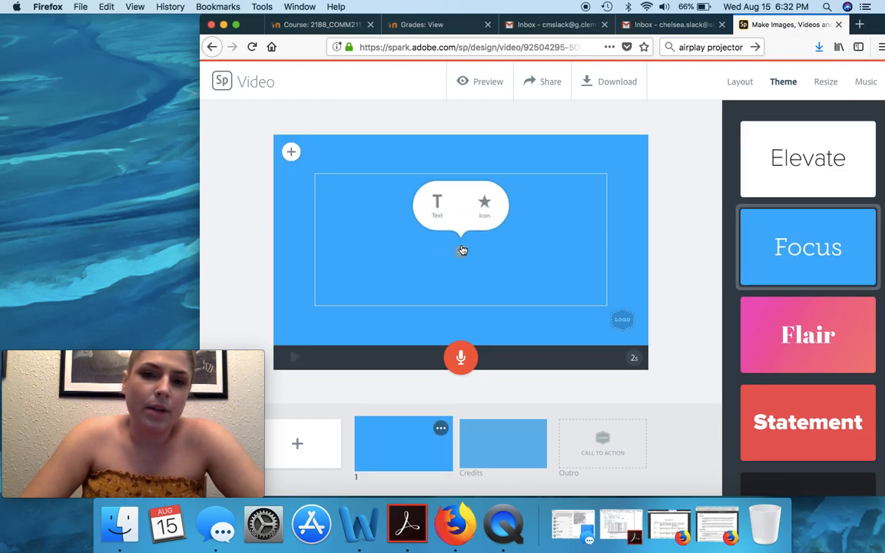
left_click(435, 212)
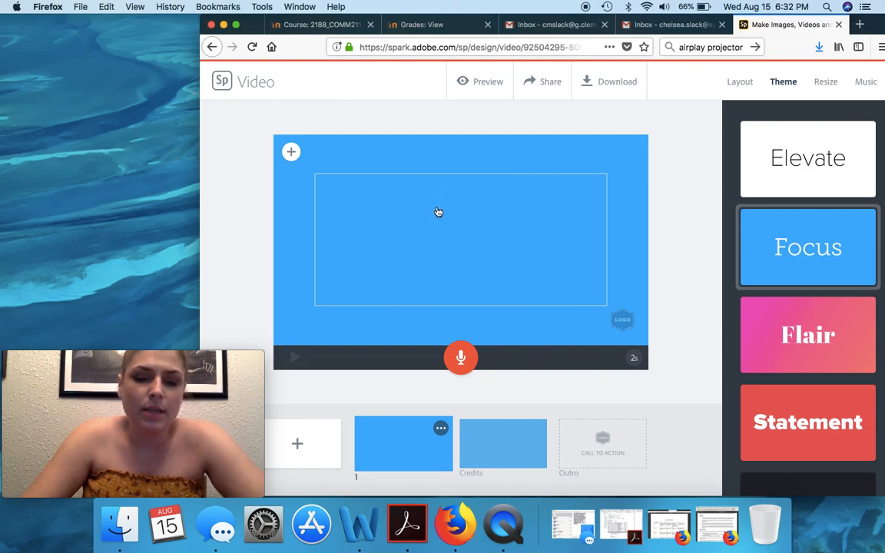
type("All ab")
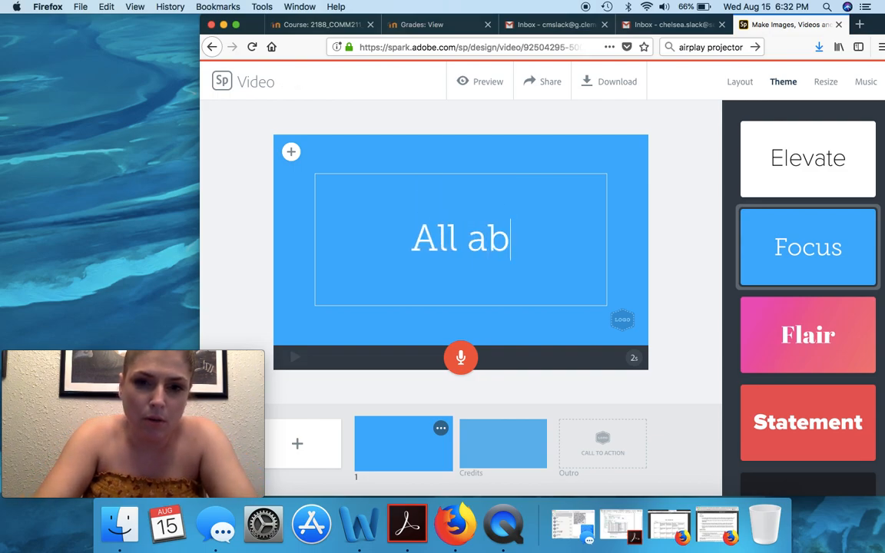
type("out")
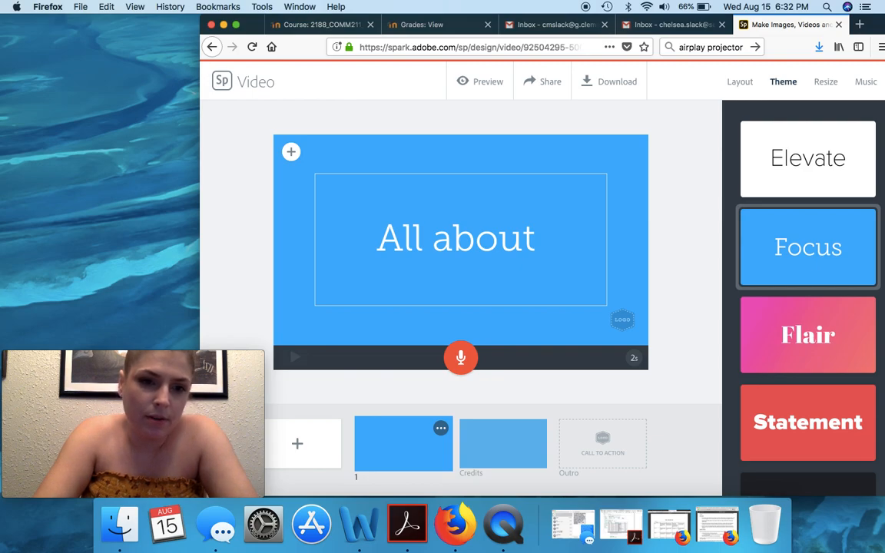
type("Smith")
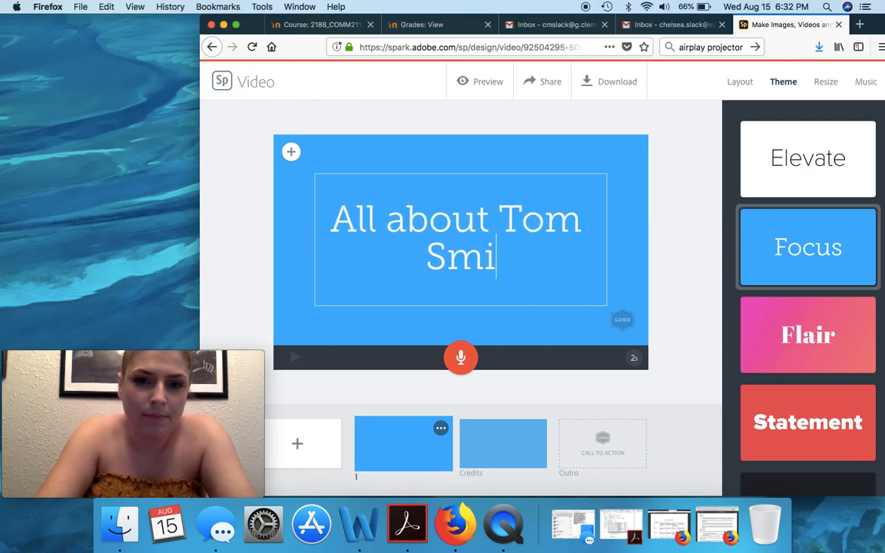
left_click(501, 213)
key("Return")
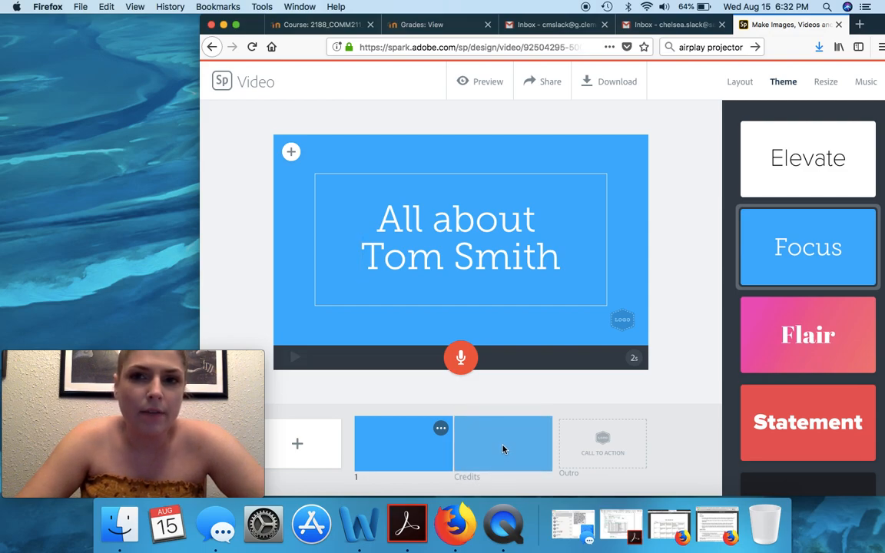
Reopen the assignment document and review the specific criteria for slides, photos and music
left_click(716, 530)
scroll(334, 281, "down", 5)
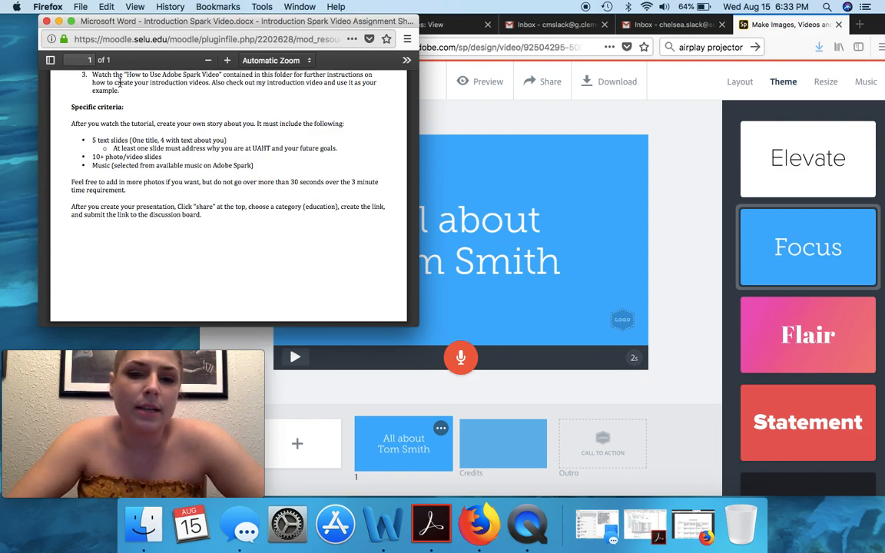
Put away the assignment document, check the Credits slide, and add a blank second slide after the title slide
left_click(59, 21)
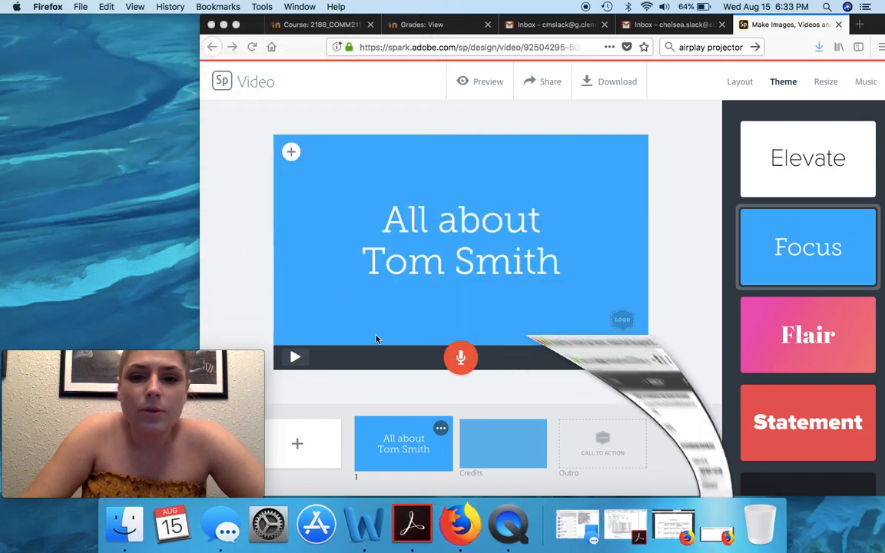
left_click(512, 442)
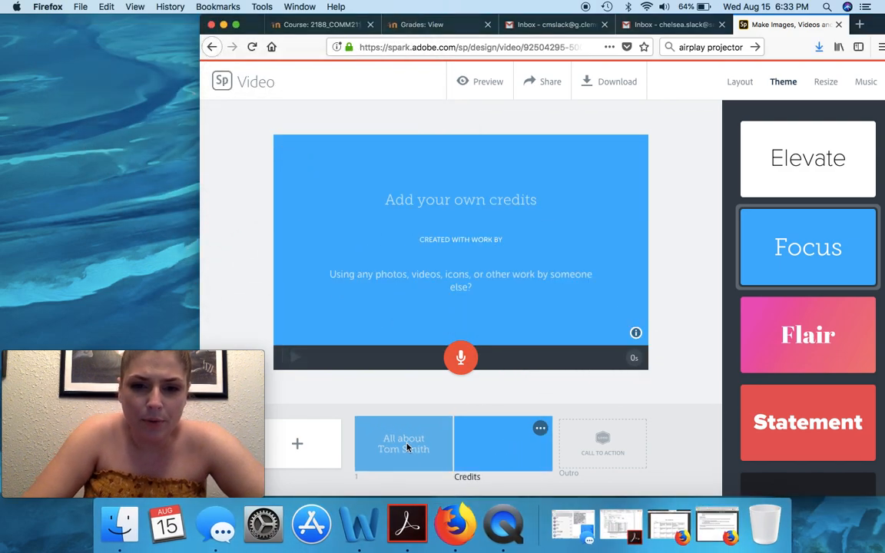
left_click(316, 449)
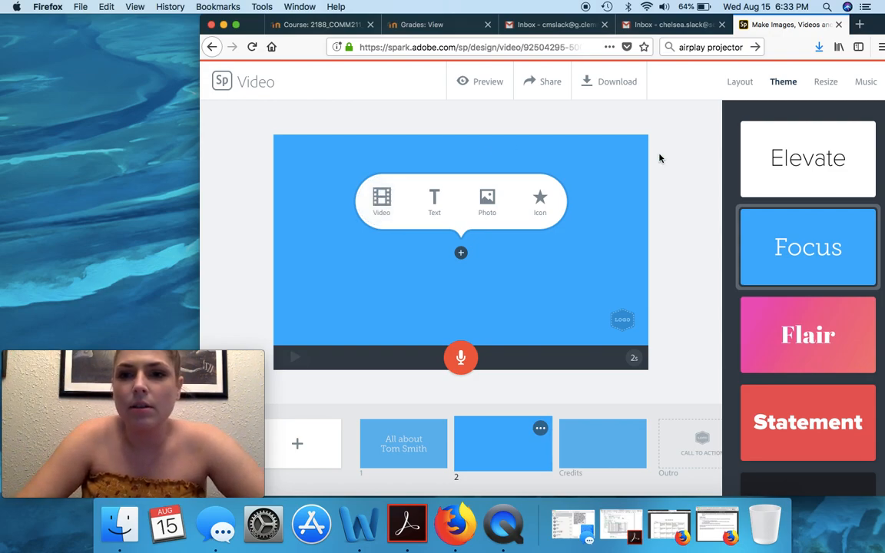
Try Medieval Times as the video's soundtrack, choose Wandering Guitar from the Thematic music, and browse the other tracks
left_click(868, 83)
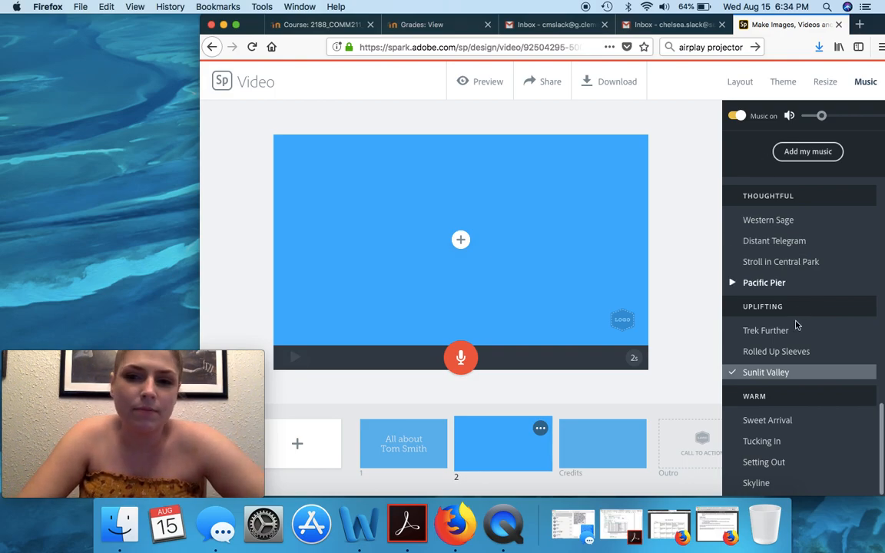
scroll(784, 366, "up", 5)
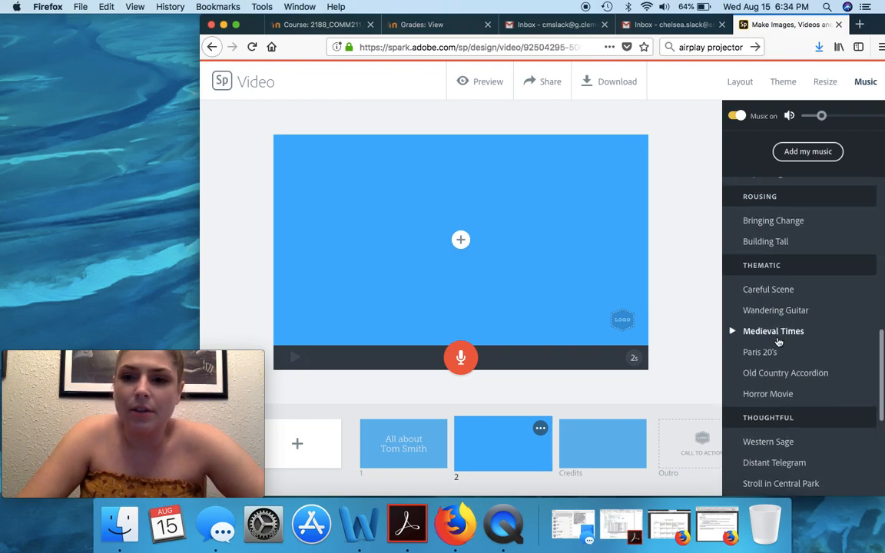
left_click(780, 338)
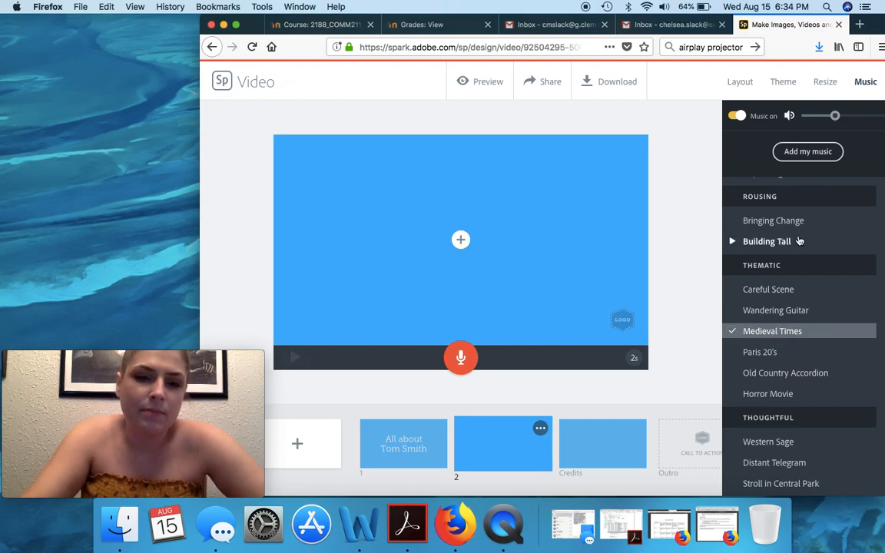
key("F12")
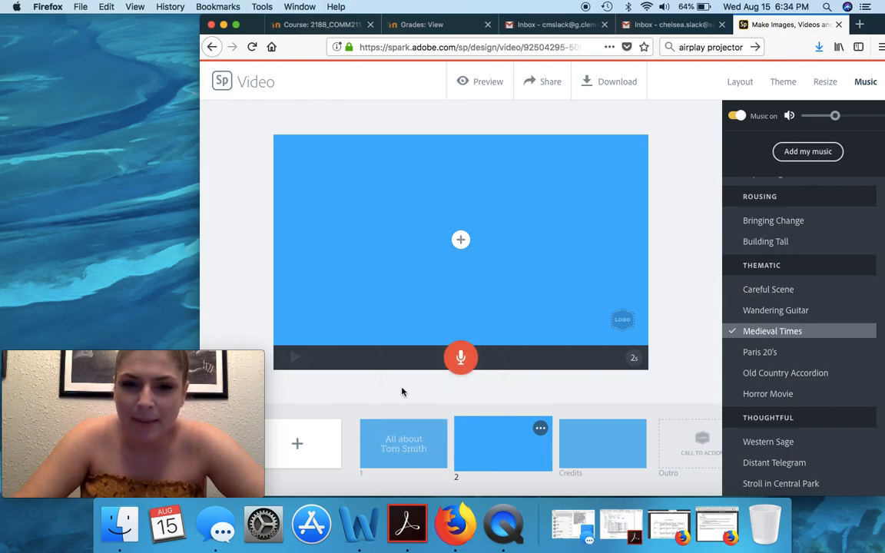
left_click(805, 315)
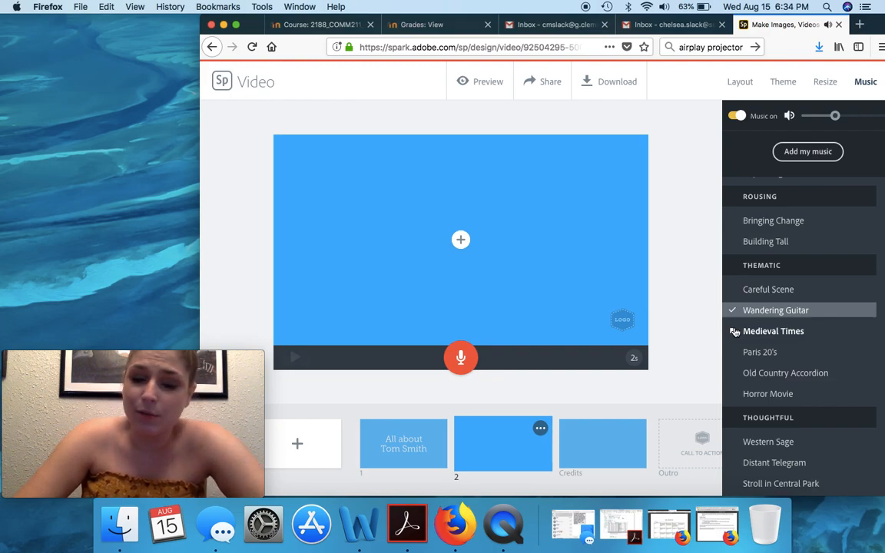
scroll(778, 262, "up", 3)
scroll(778, 262, "up", 2)
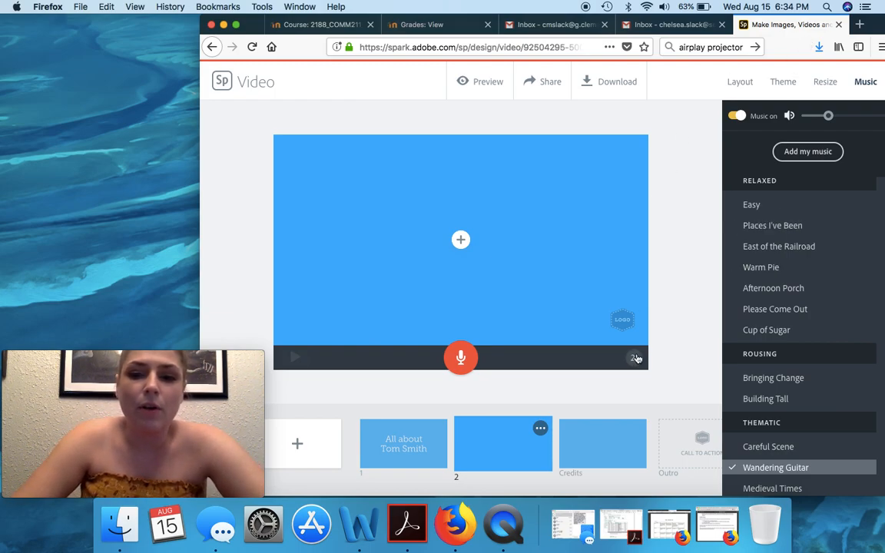
Check the assignment document's instructions on sharing and submitting the video, and put the document away again
left_click(717, 527)
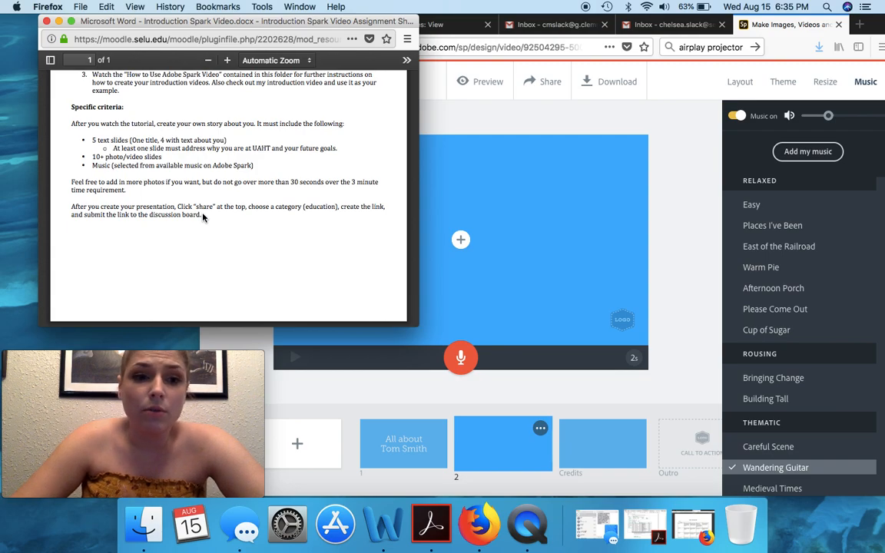
left_click(59, 21)
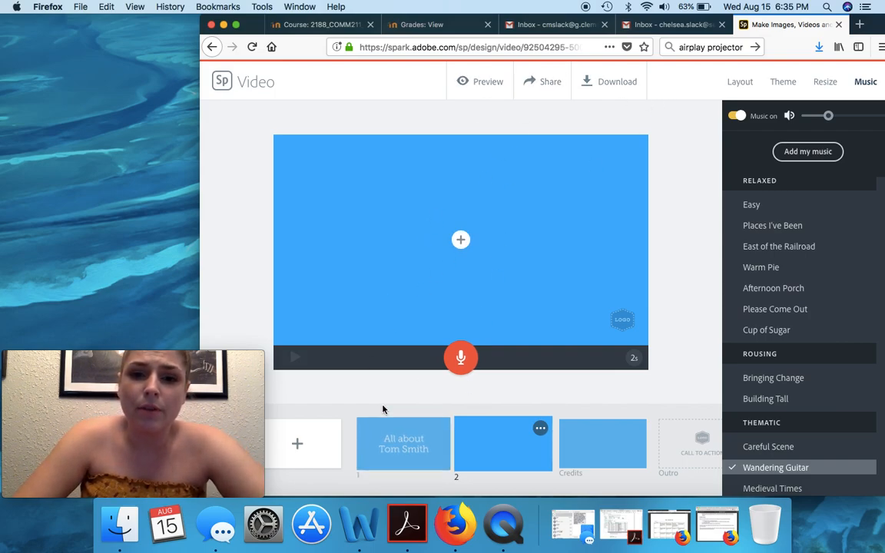
Move the webcam recording window clear of the slide timeline, preview the video, and return to the editor
left_click(186, 359)
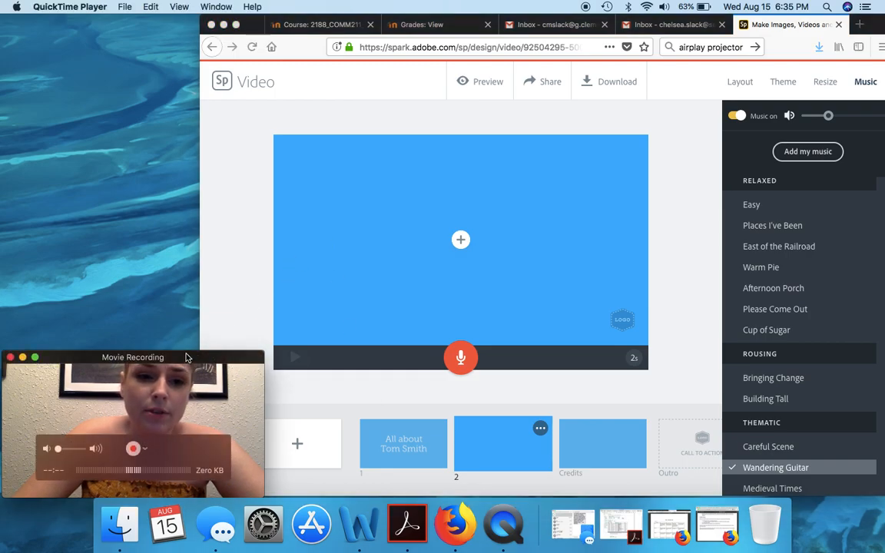
left_click_drag(186, 360, 187, 166)
left_click(221, 449)
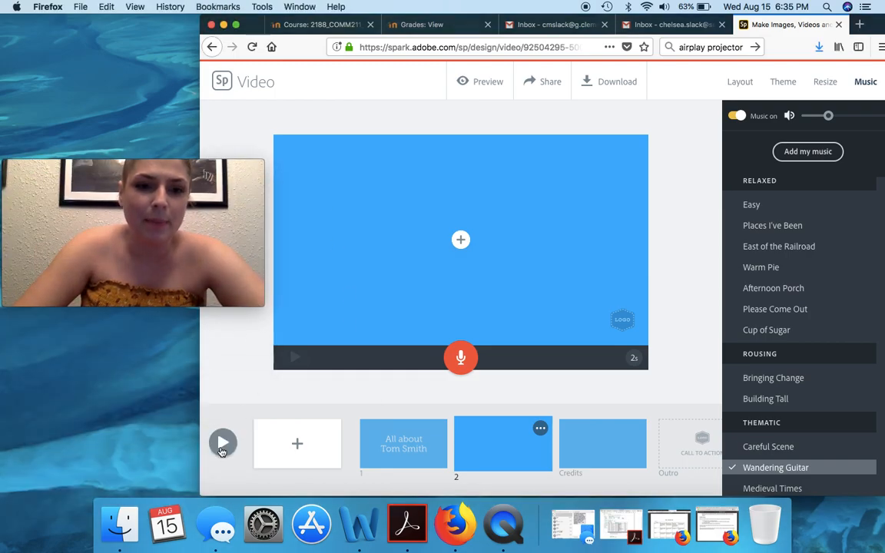
left_click(222, 443)
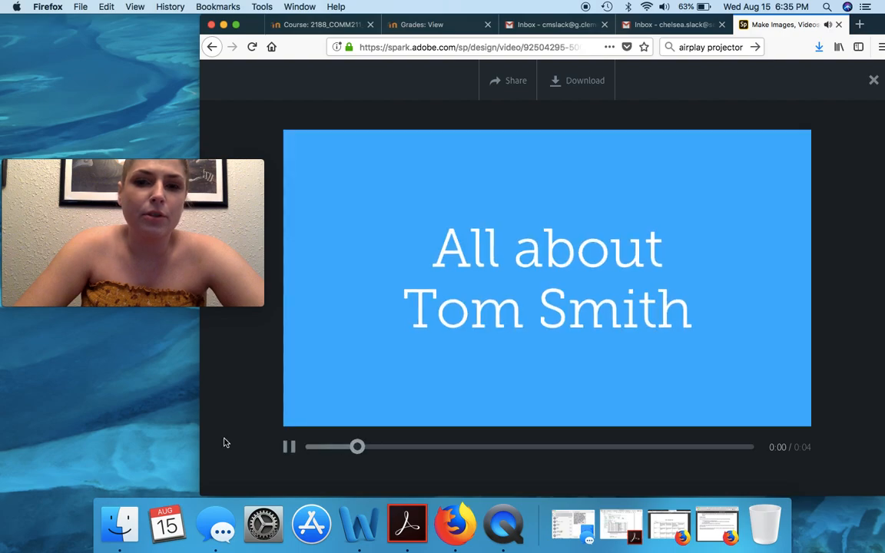
left_click(289, 450)
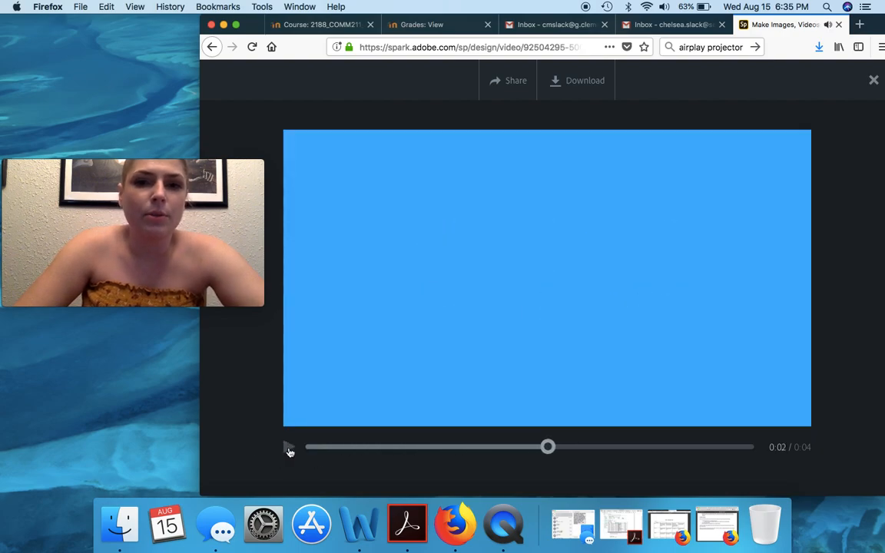
left_click(874, 80)
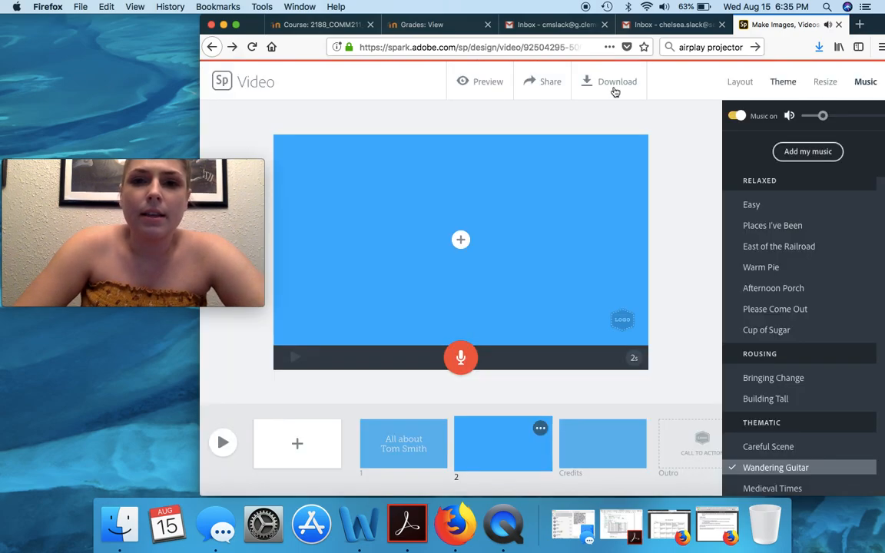
Publish the video in the Education category with a shareable link and copy that link
left_click(550, 81)
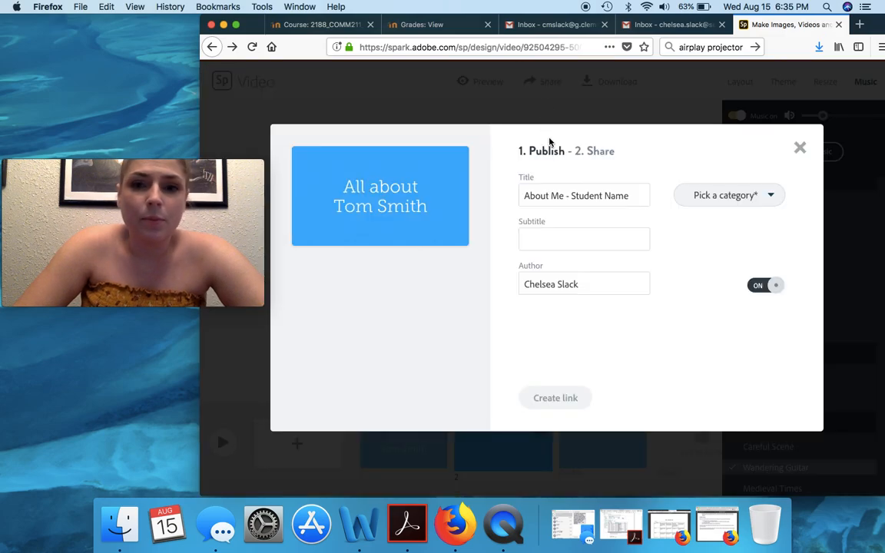
left_click(724, 195)
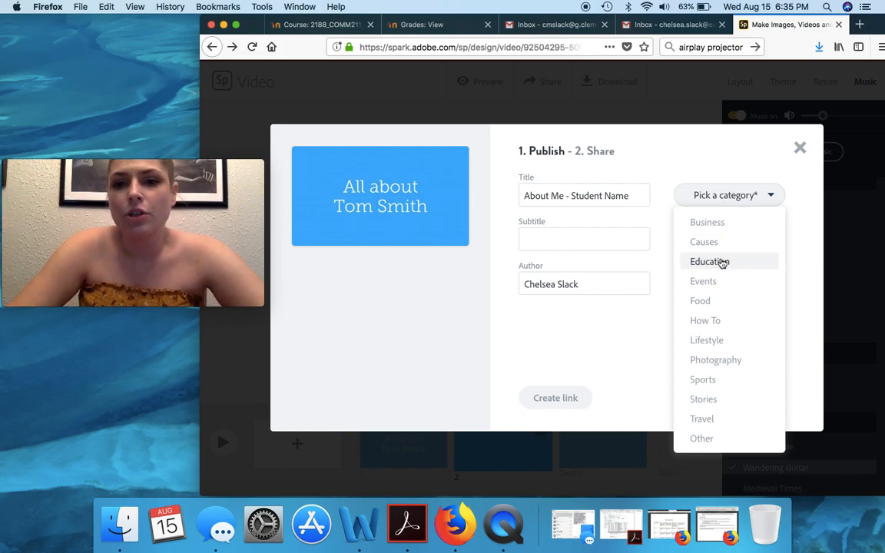
left_click(722, 263)
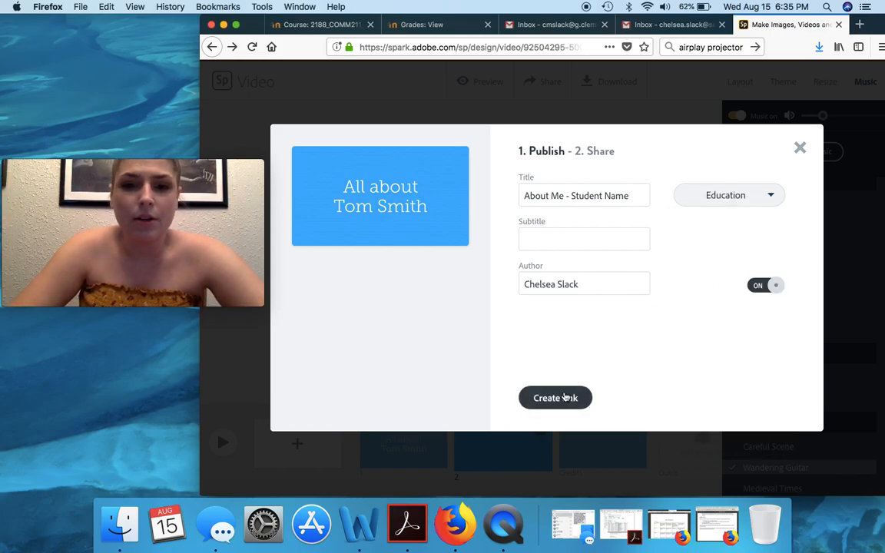
left_click(564, 396)
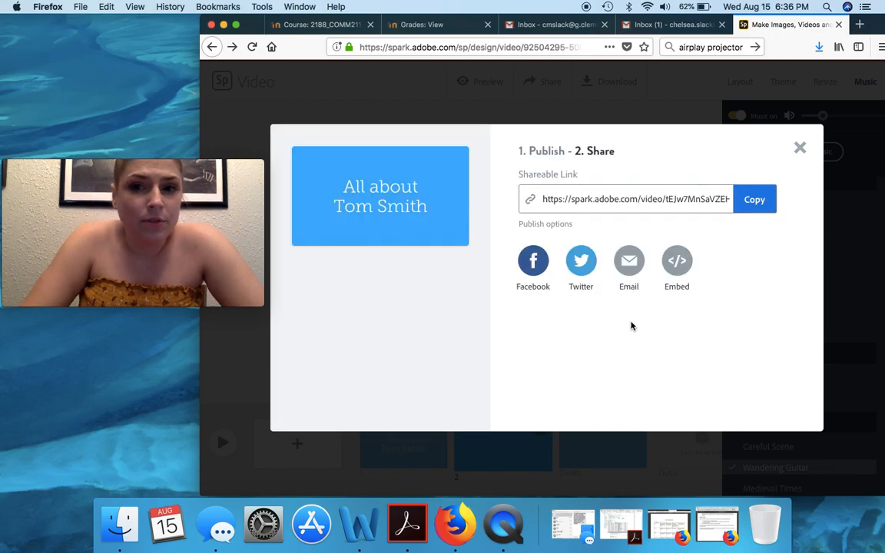
left_click(670, 200)
key("super+c")
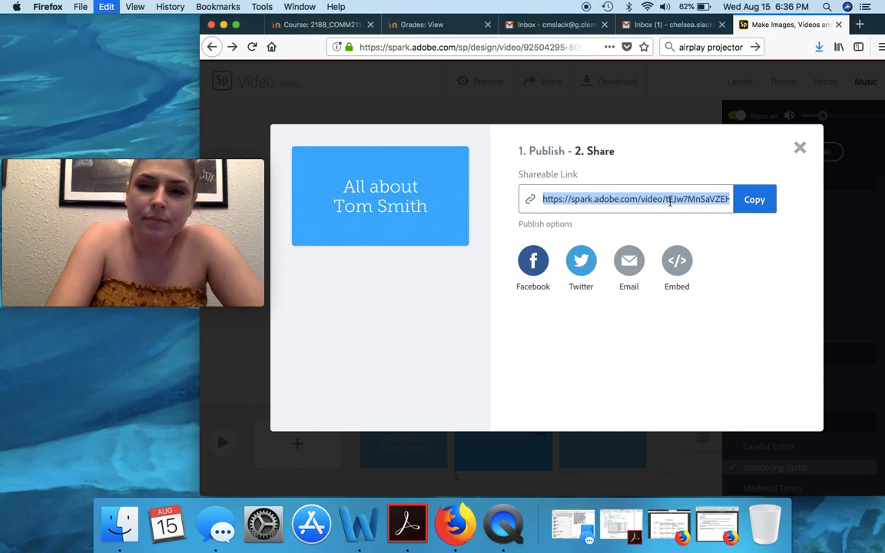